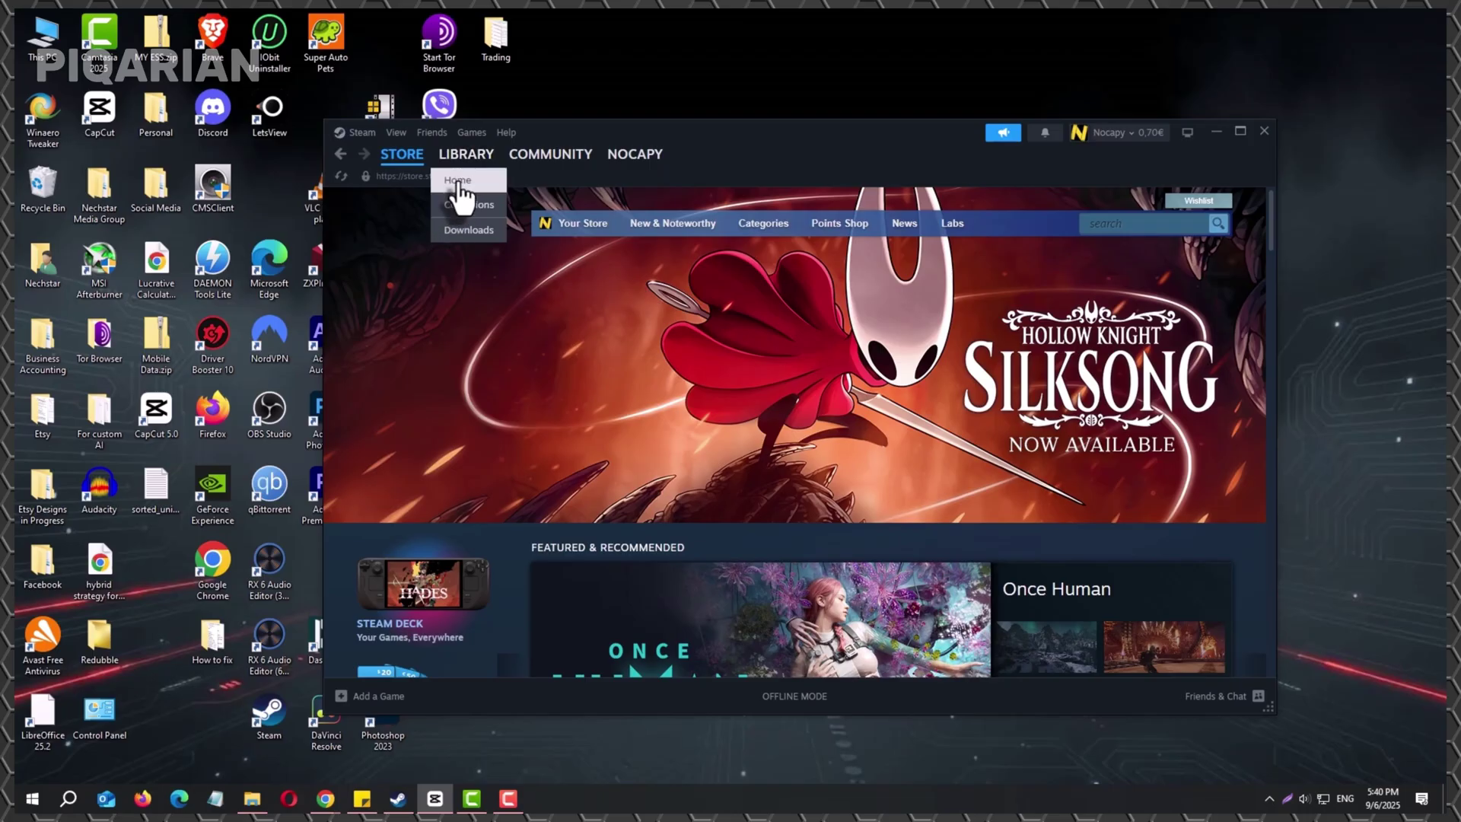
- Show the Super Auto Pets page in the Steam library while still offline
click(459, 182)
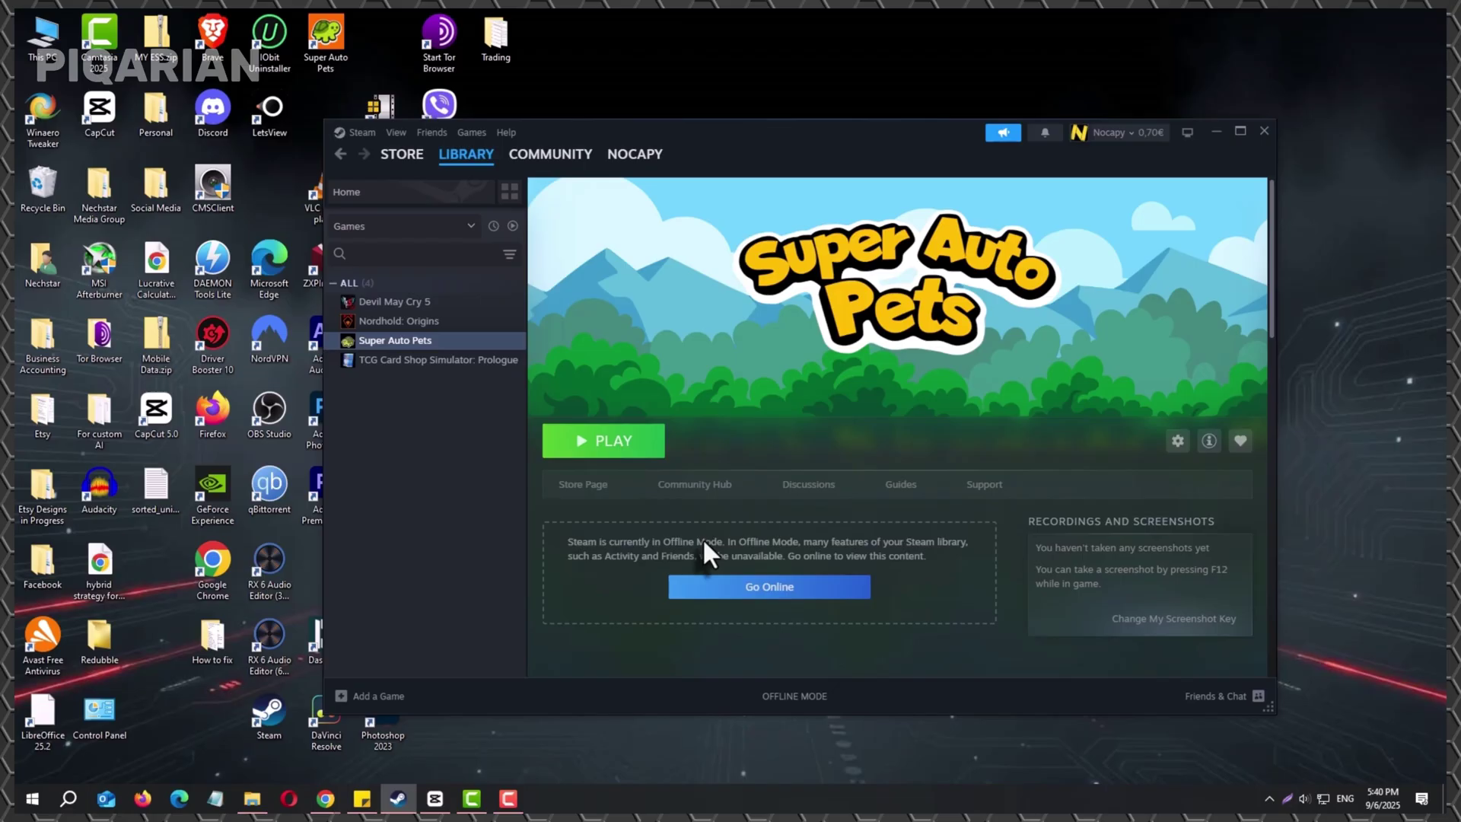
scroll(685, 526, down, 3)
scroll(666, 514, down, 2)
scroll(665, 515, up, 3)
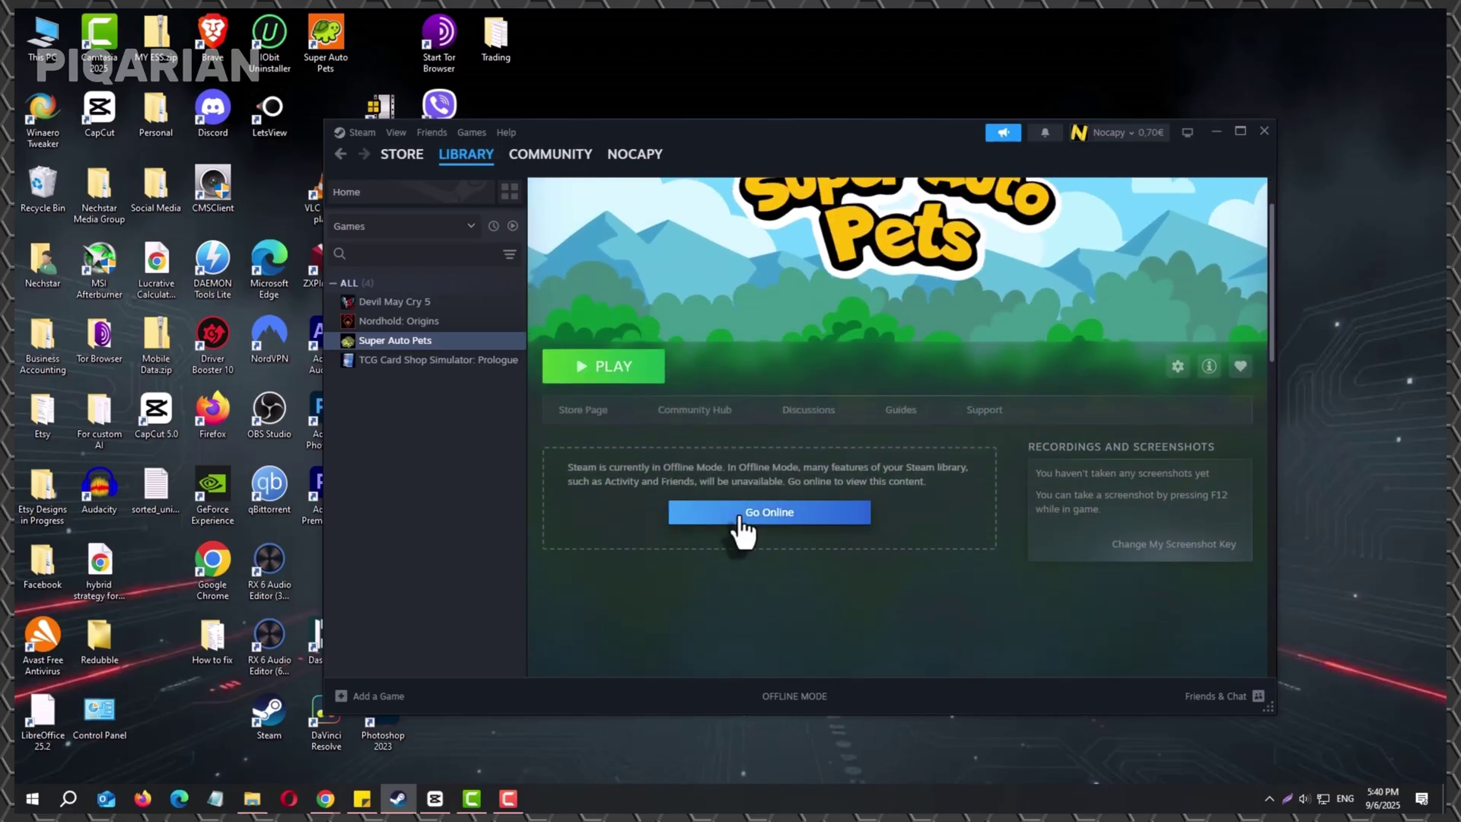
- Reconnect Steam and open the Update 41 patch notes on Super Auto Pets
click(745, 520)
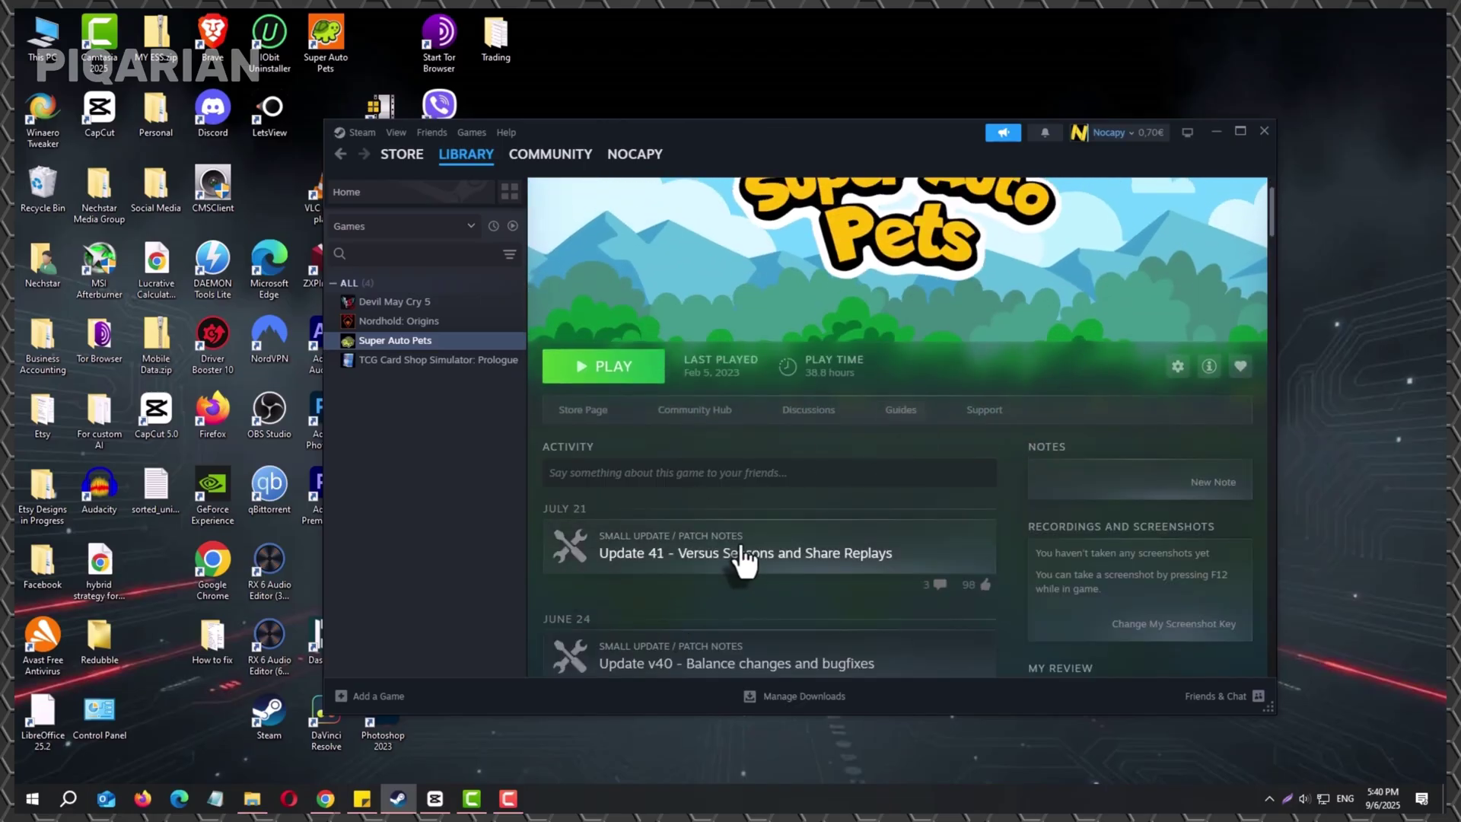
click(851, 568)
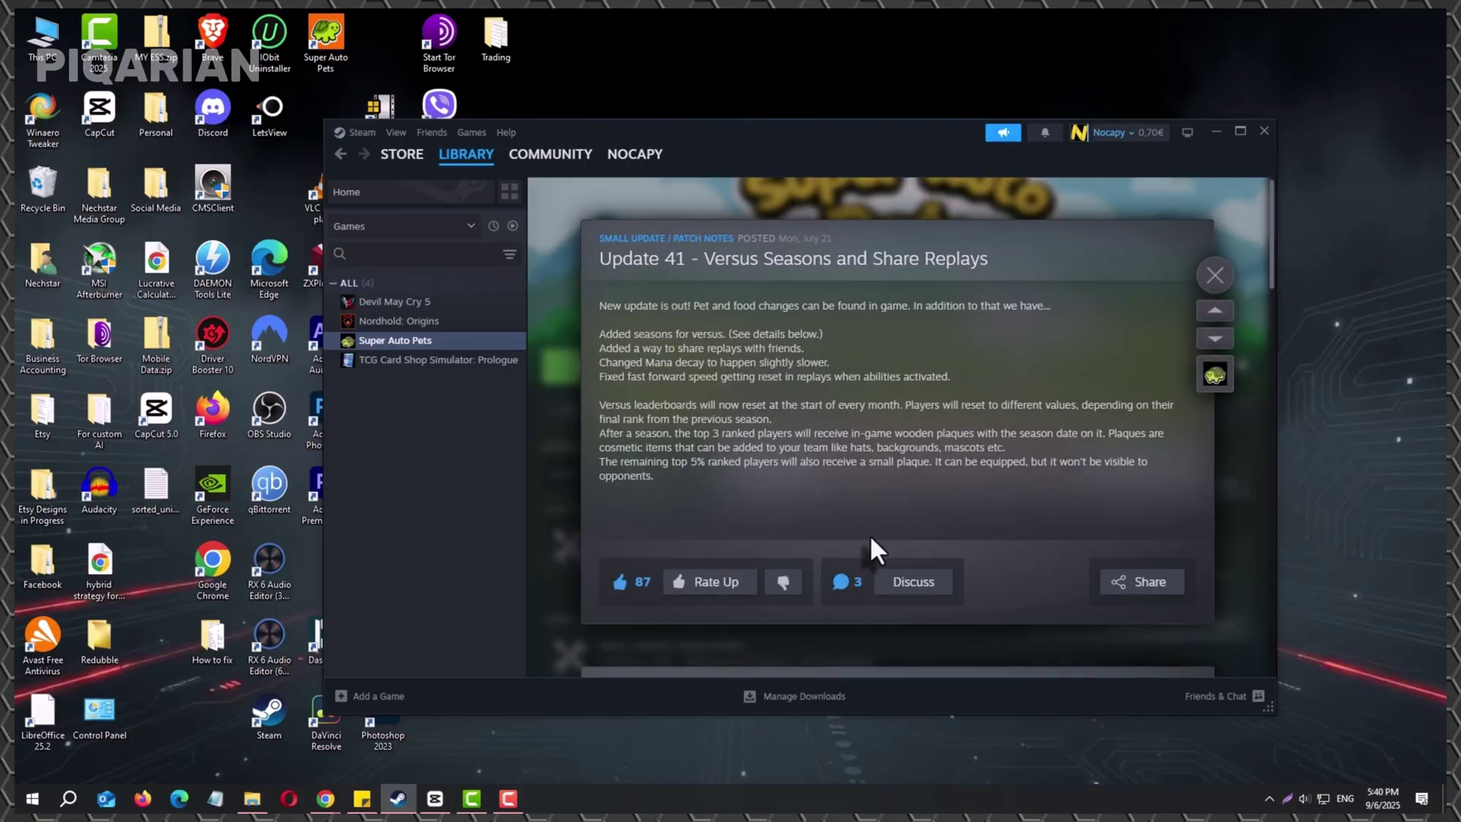
scroll(937, 522, down, 2)
scroll(937, 523, down, 3)
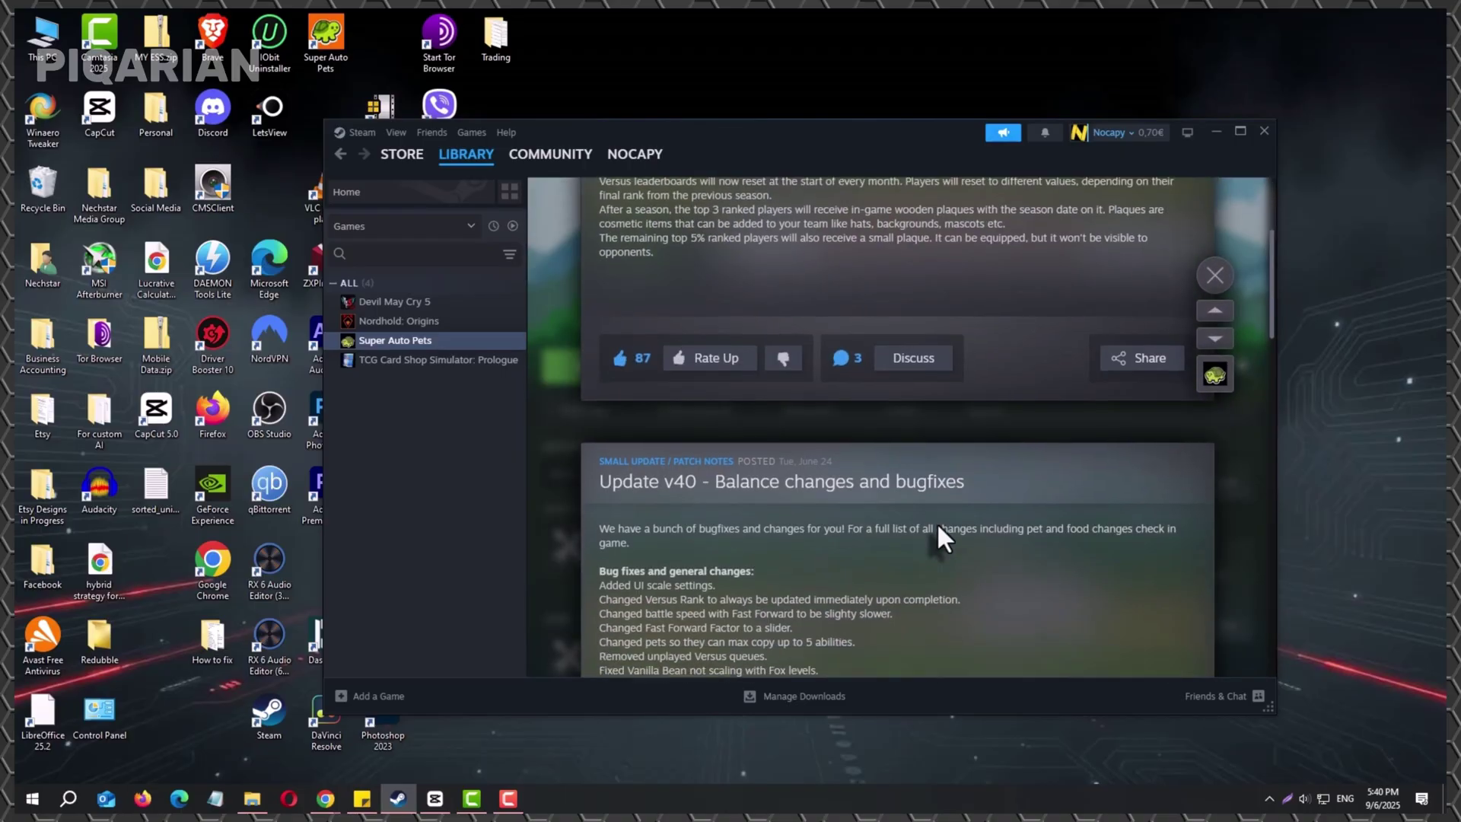
scroll(937, 521, up, 5)
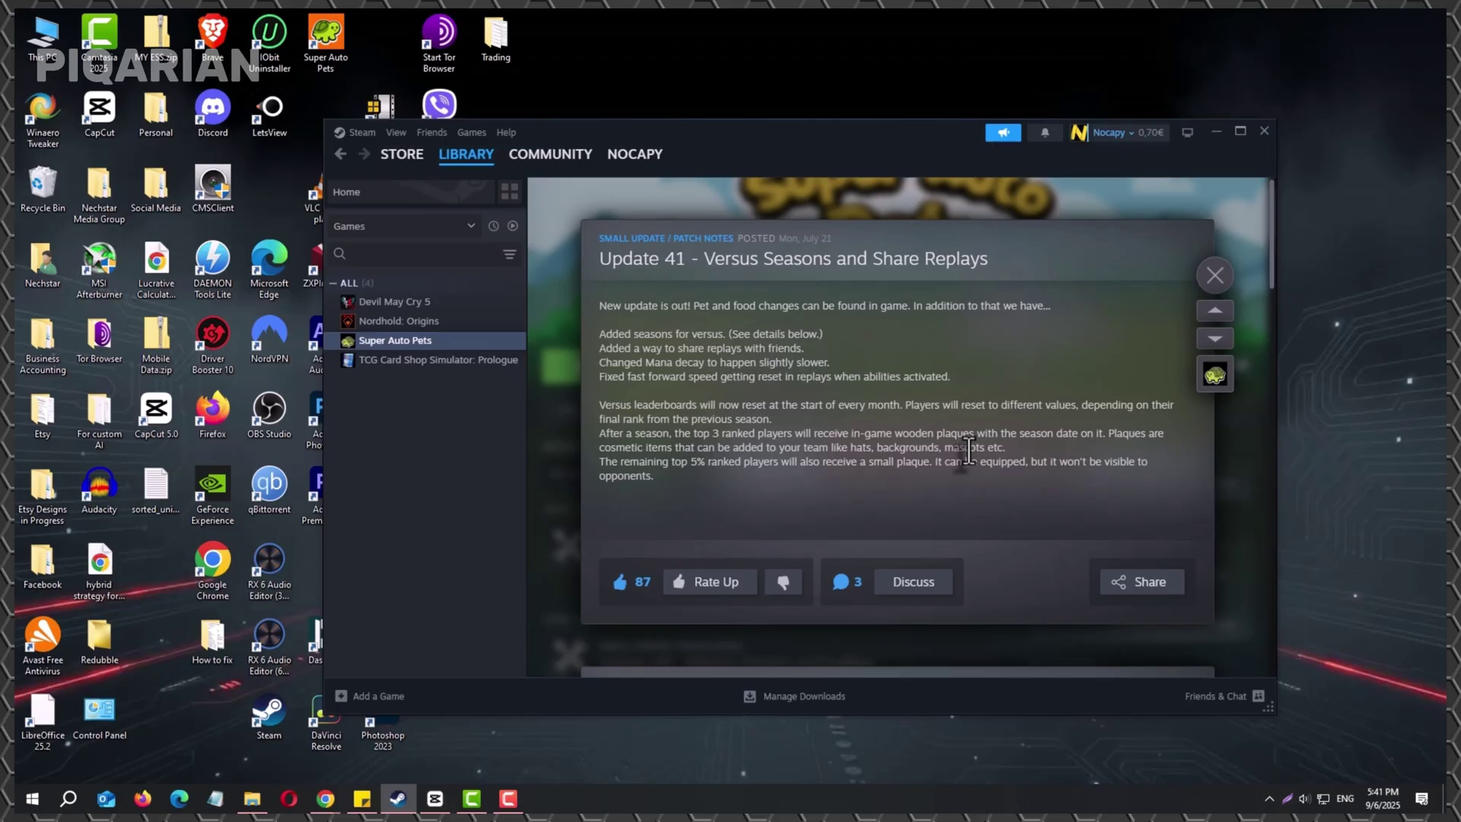
scroll(968, 450, down, 3)
scroll(969, 451, down, 5)
scroll(968, 451, down, 5)
scroll(968, 450, down, 4)
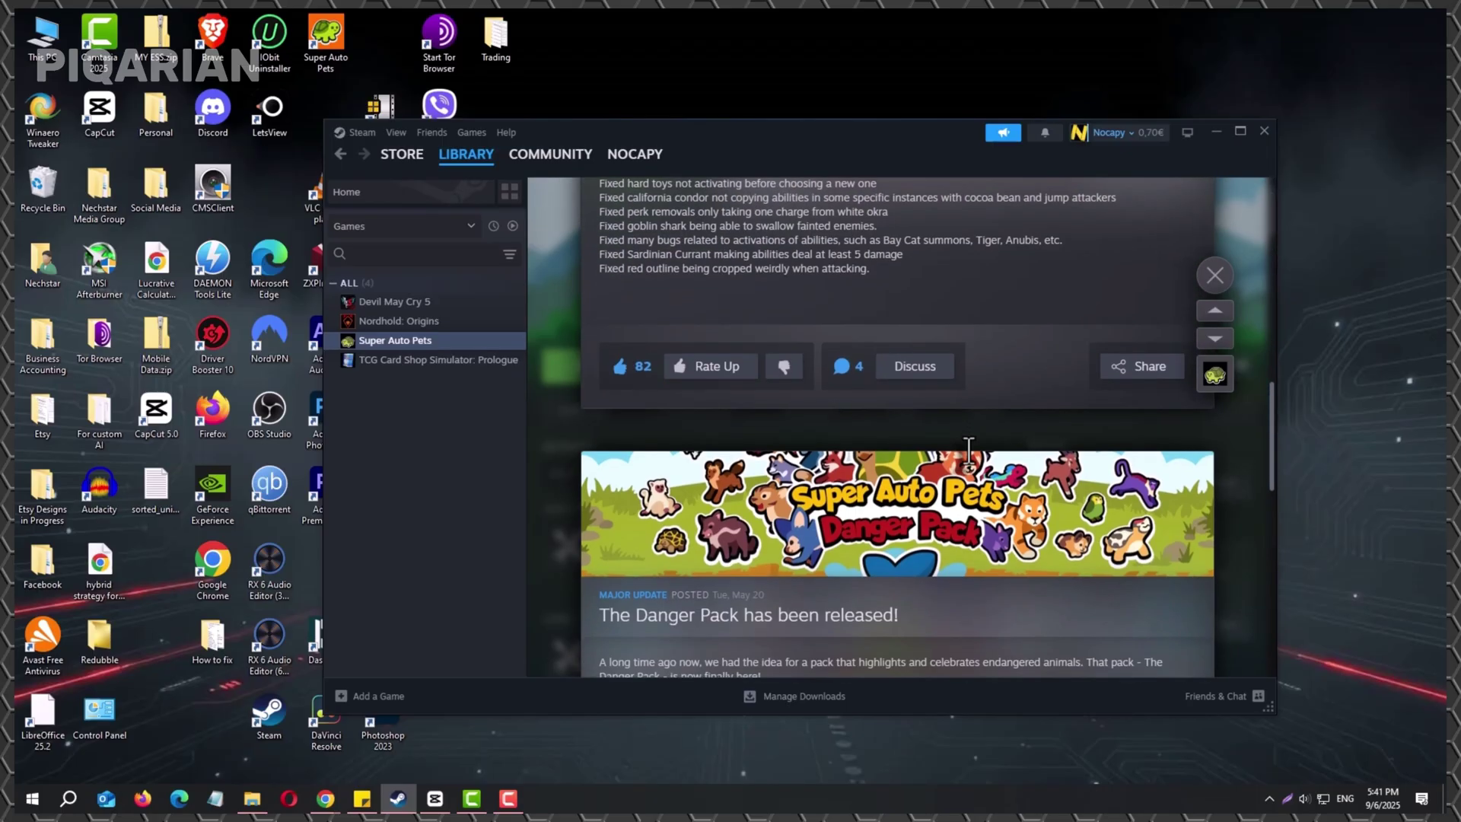
scroll(970, 457, down, 3)
scroll(968, 463, down, 3)
scroll(969, 462, down, 5)
scroll(969, 463, up, 5)
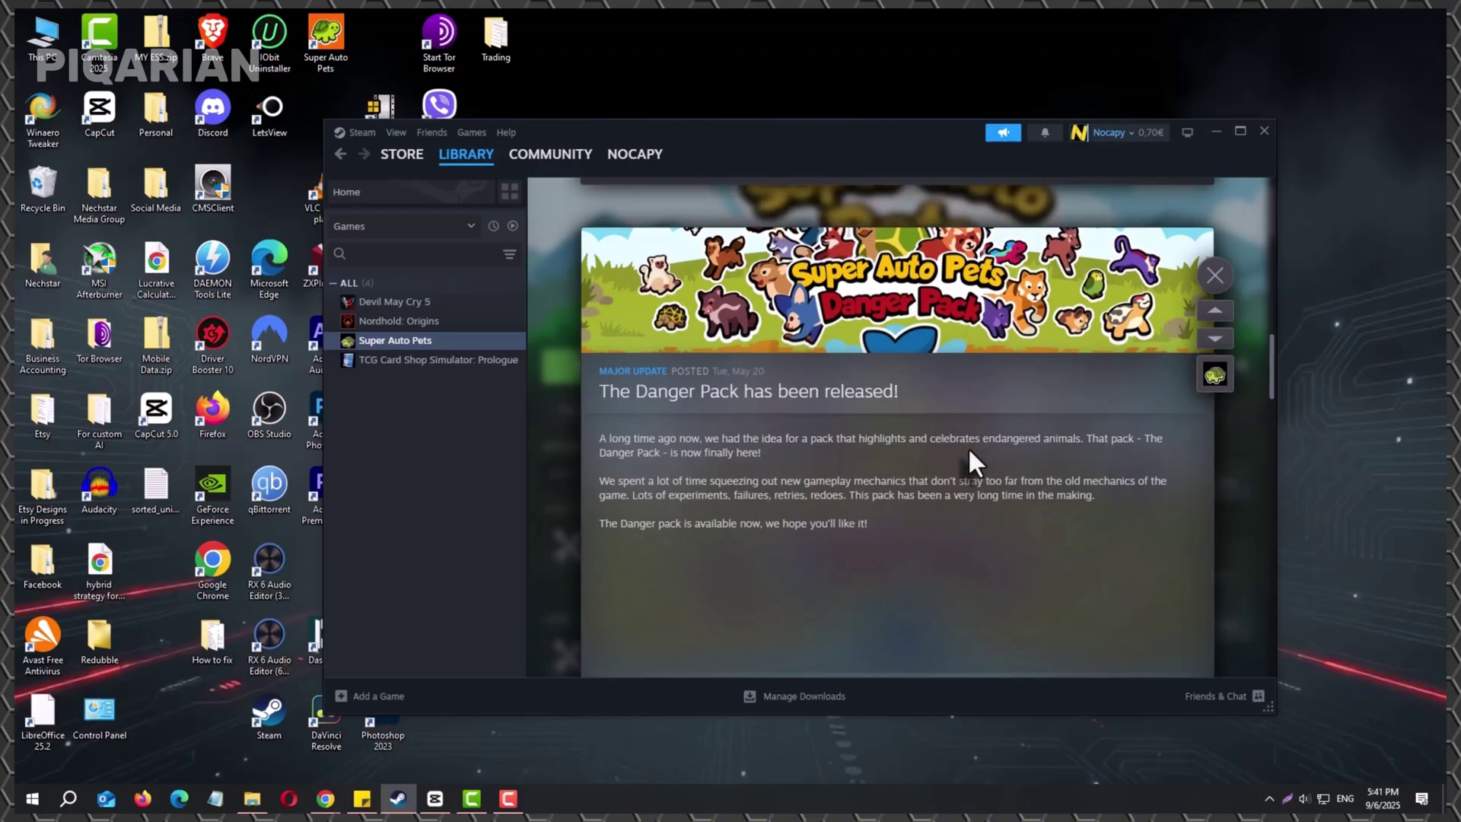
scroll(969, 463, up, 3)
- Close the patch notes and put Steam into Offline Mode from the Steam menu
click(1214, 276)
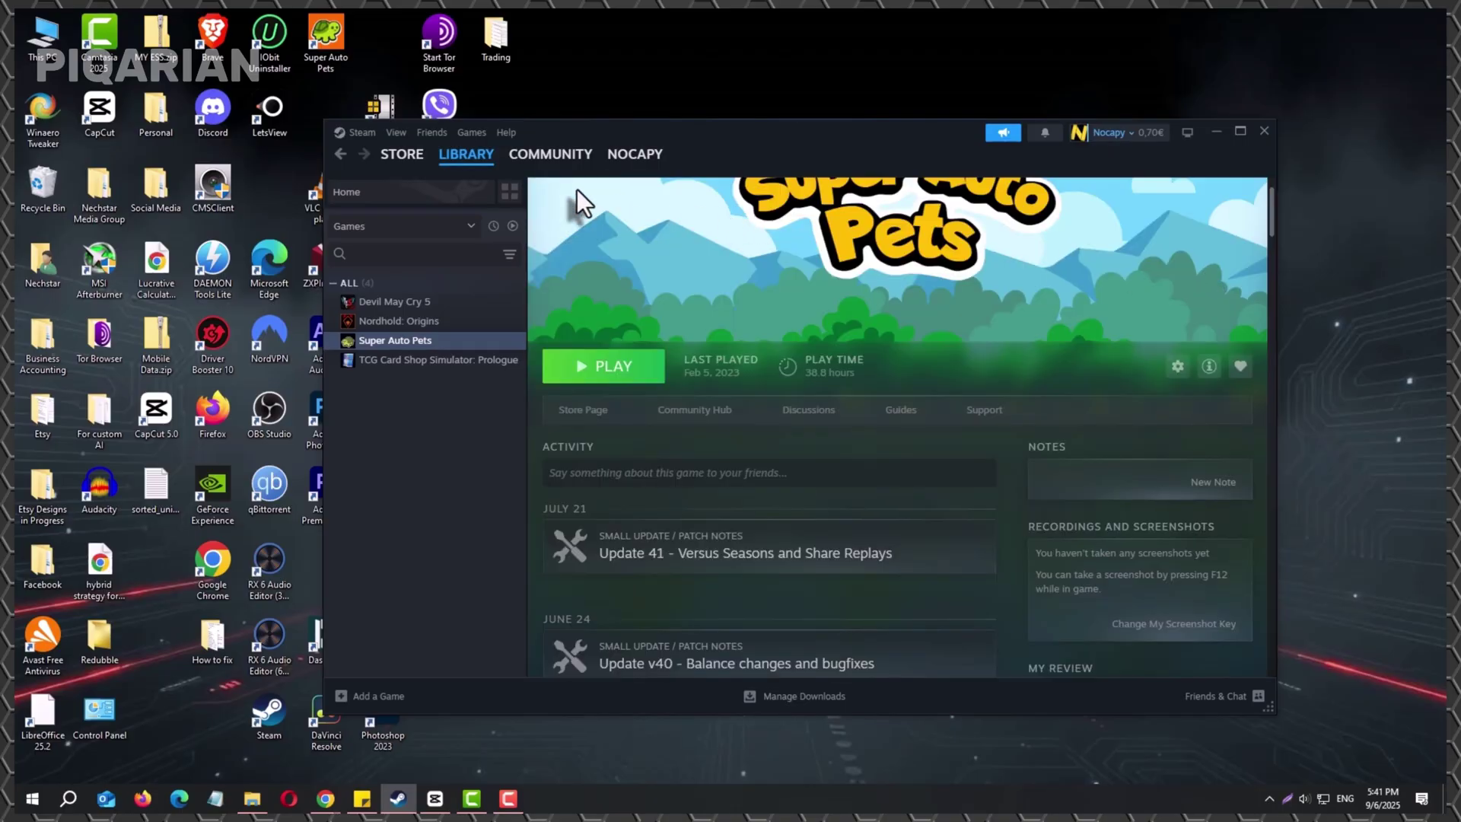
click(361, 133)
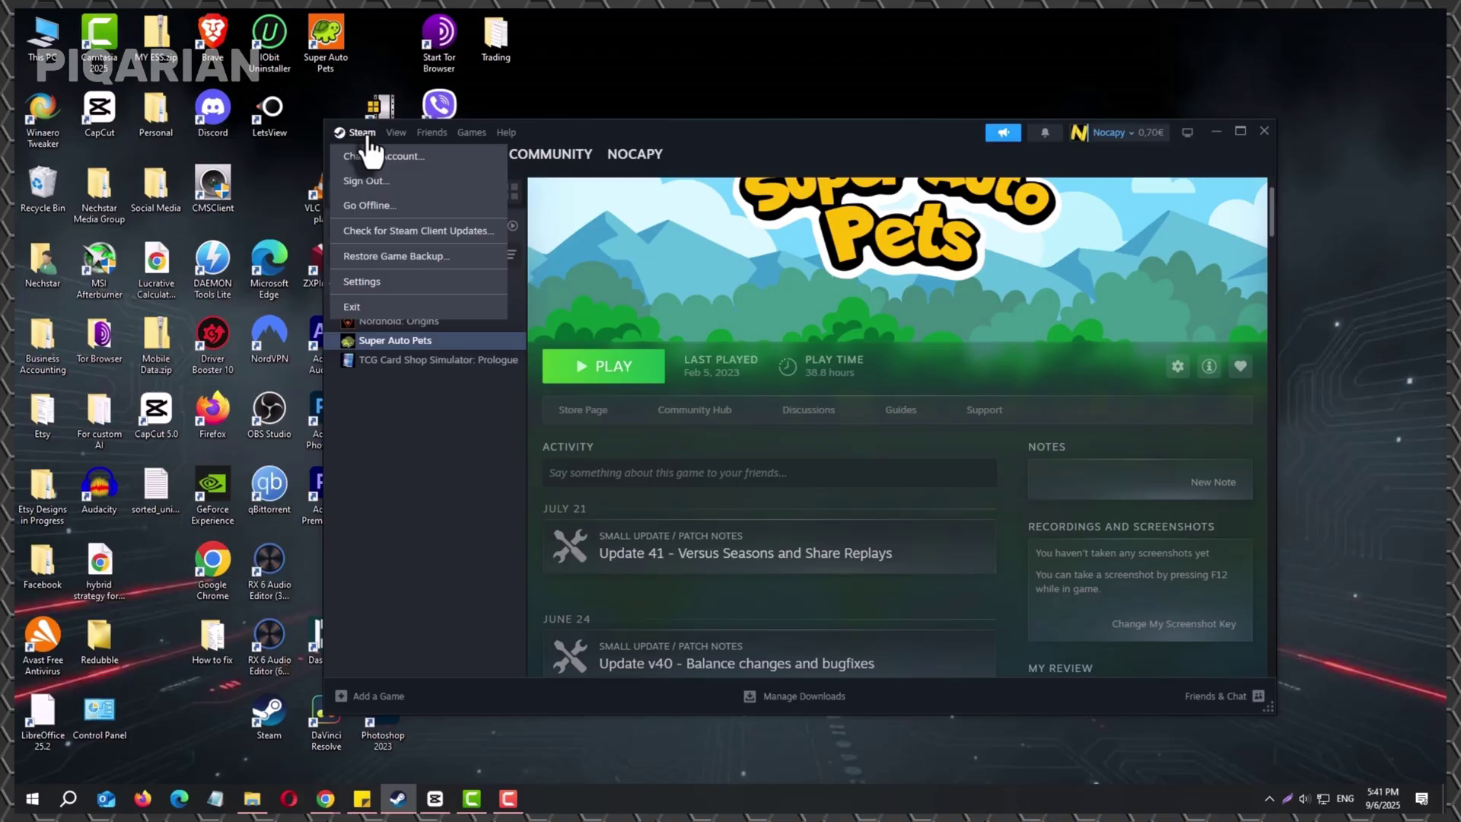
click(450, 208)
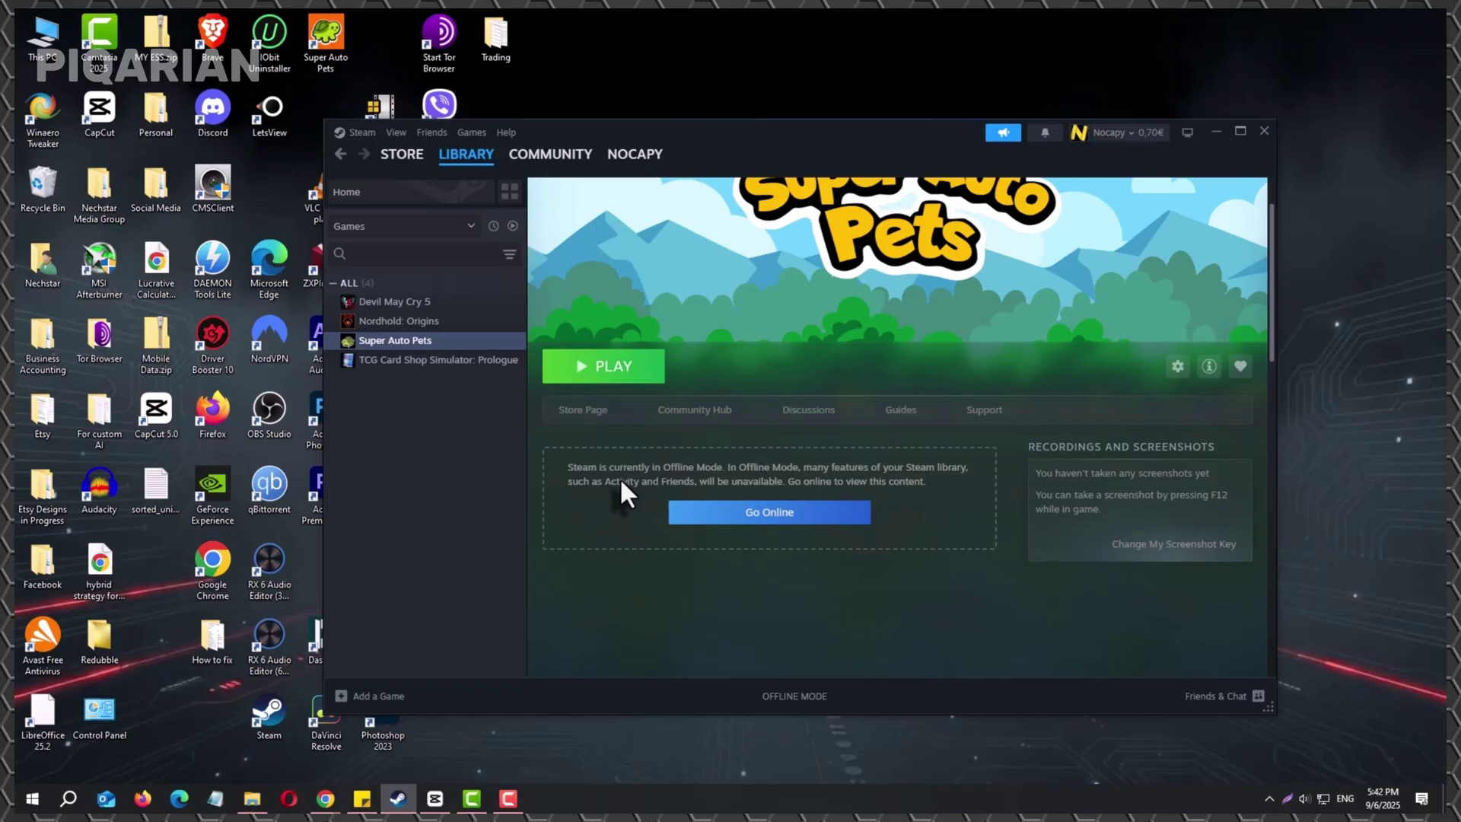
- Reconnect Steam and open the Super Auto Pets Update v40 patch notes
click(742, 516)
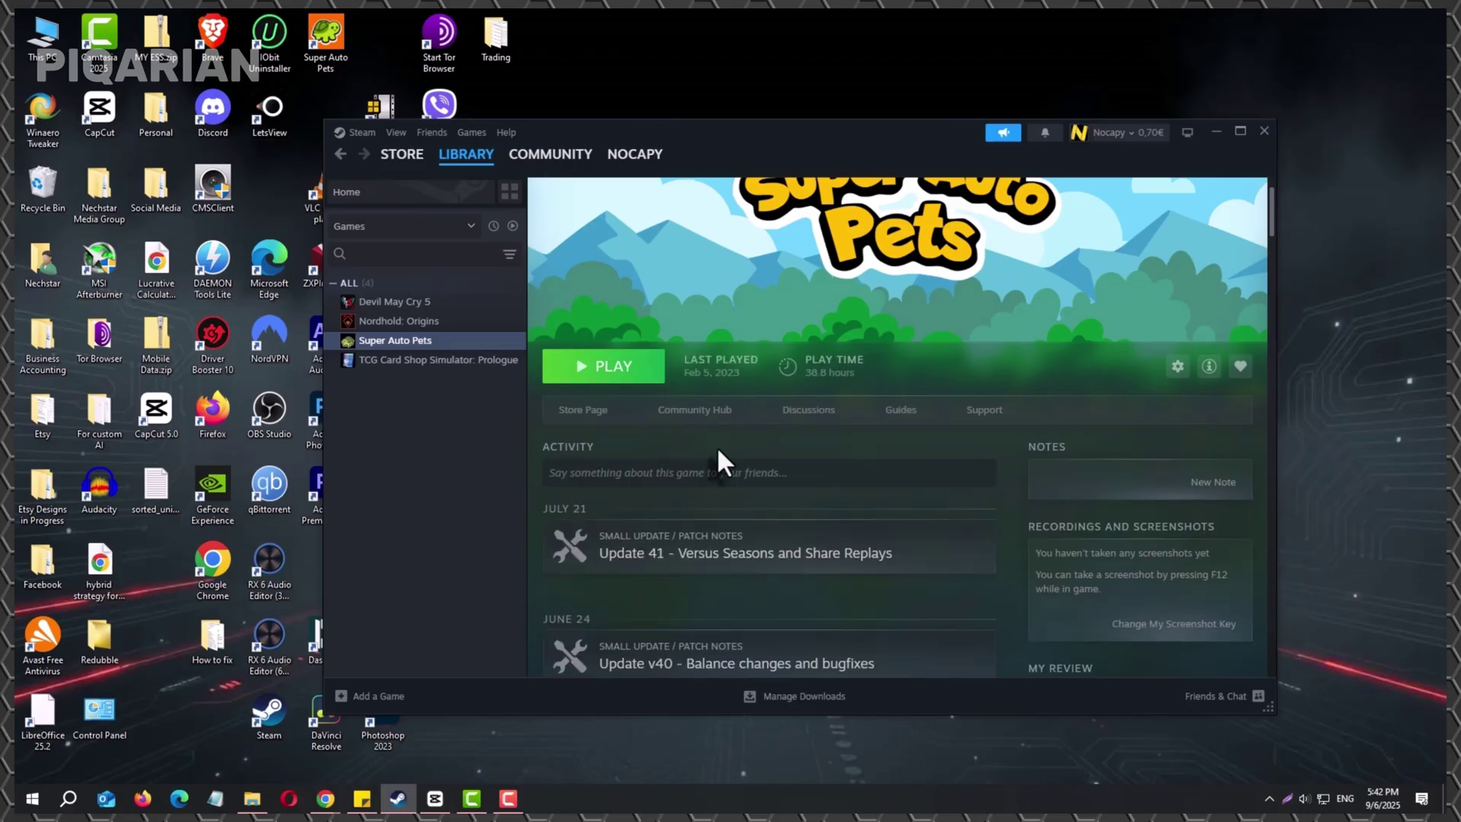
scroll(799, 548, down, 2)
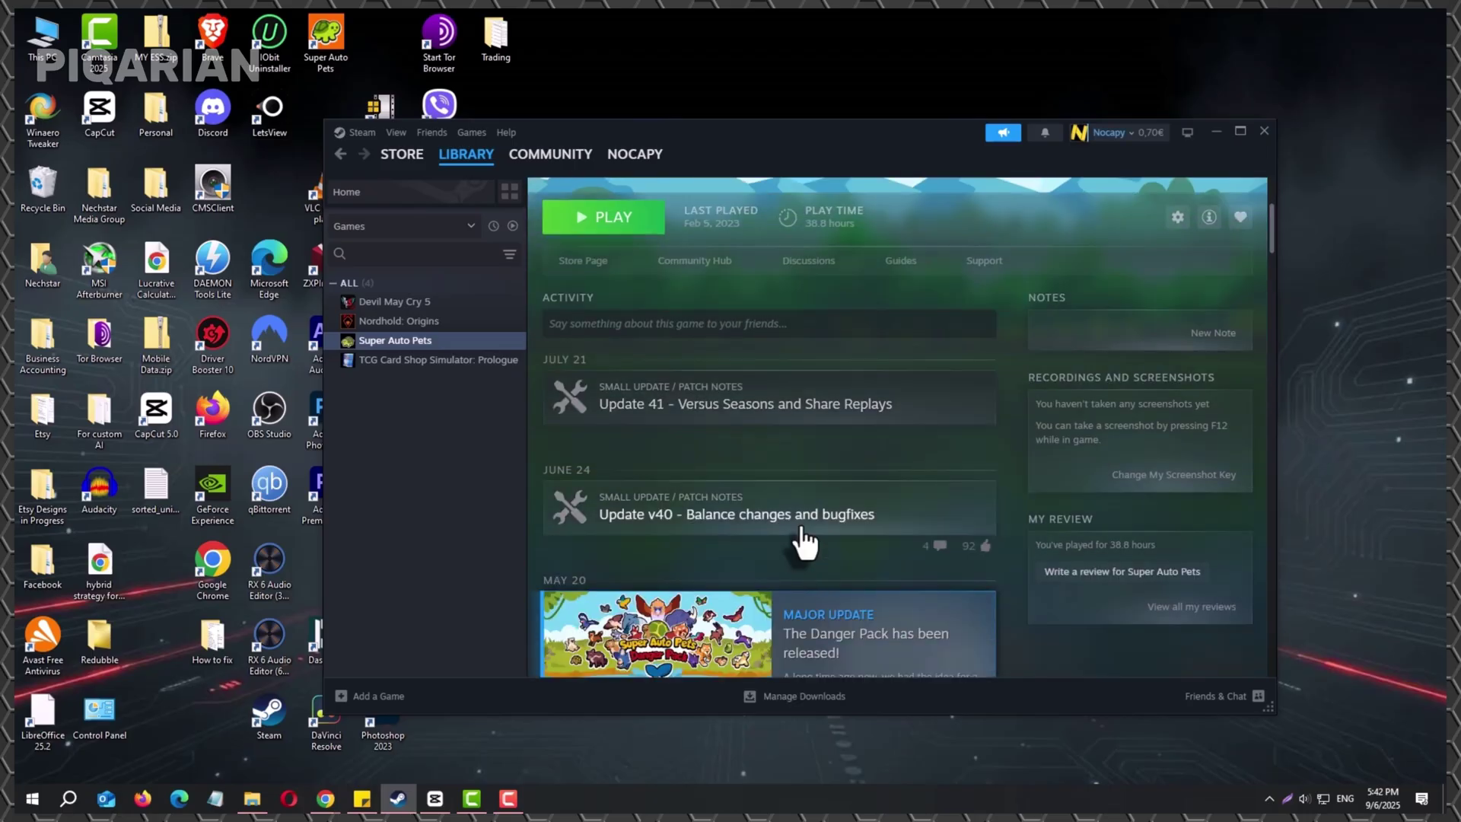
click(814, 508)
scroll(931, 480, down, 3)
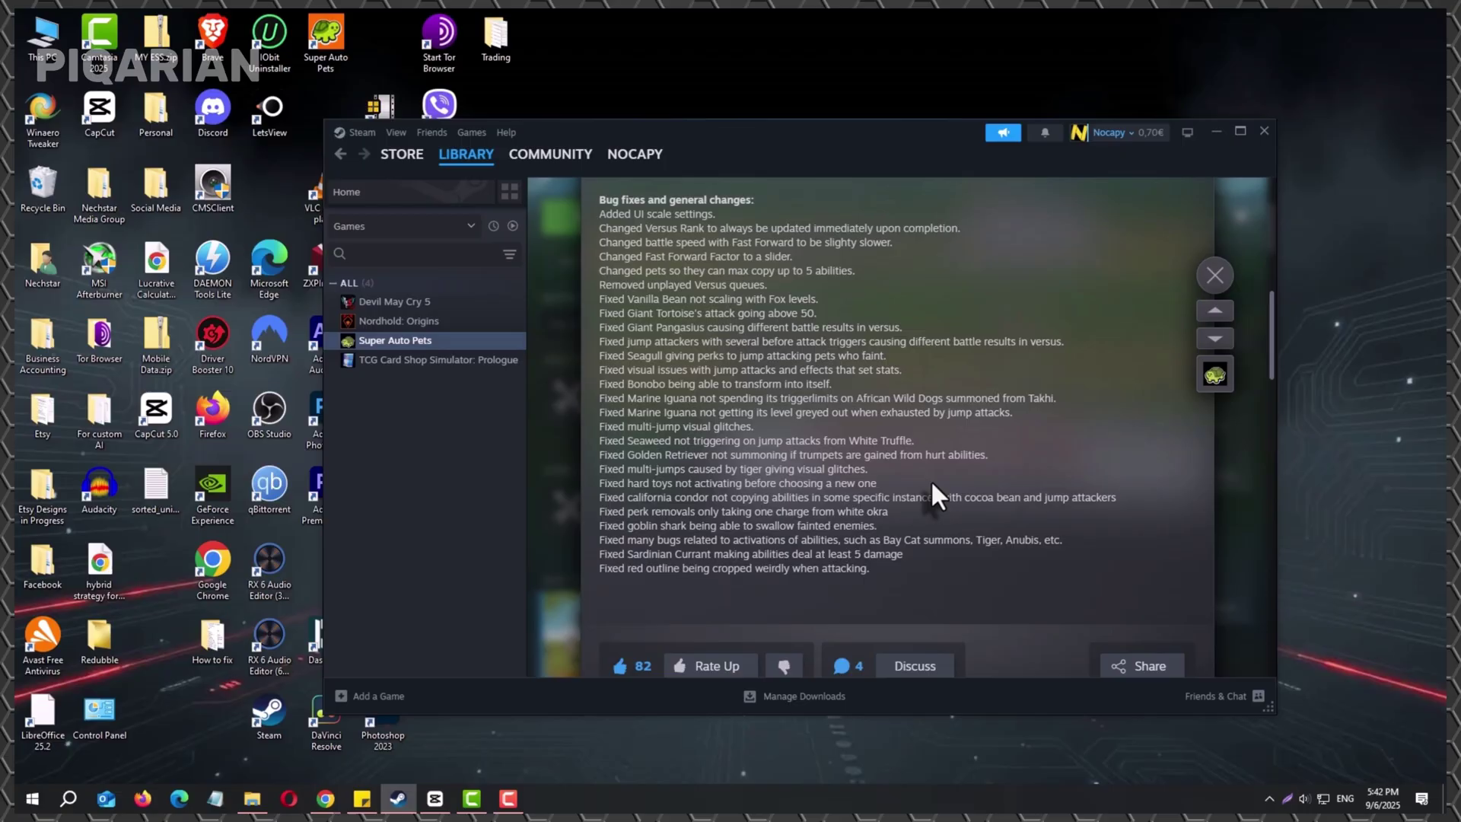
scroll(930, 480, down, 2)
scroll(931, 480, down, 3)
scroll(931, 479, down, 3)
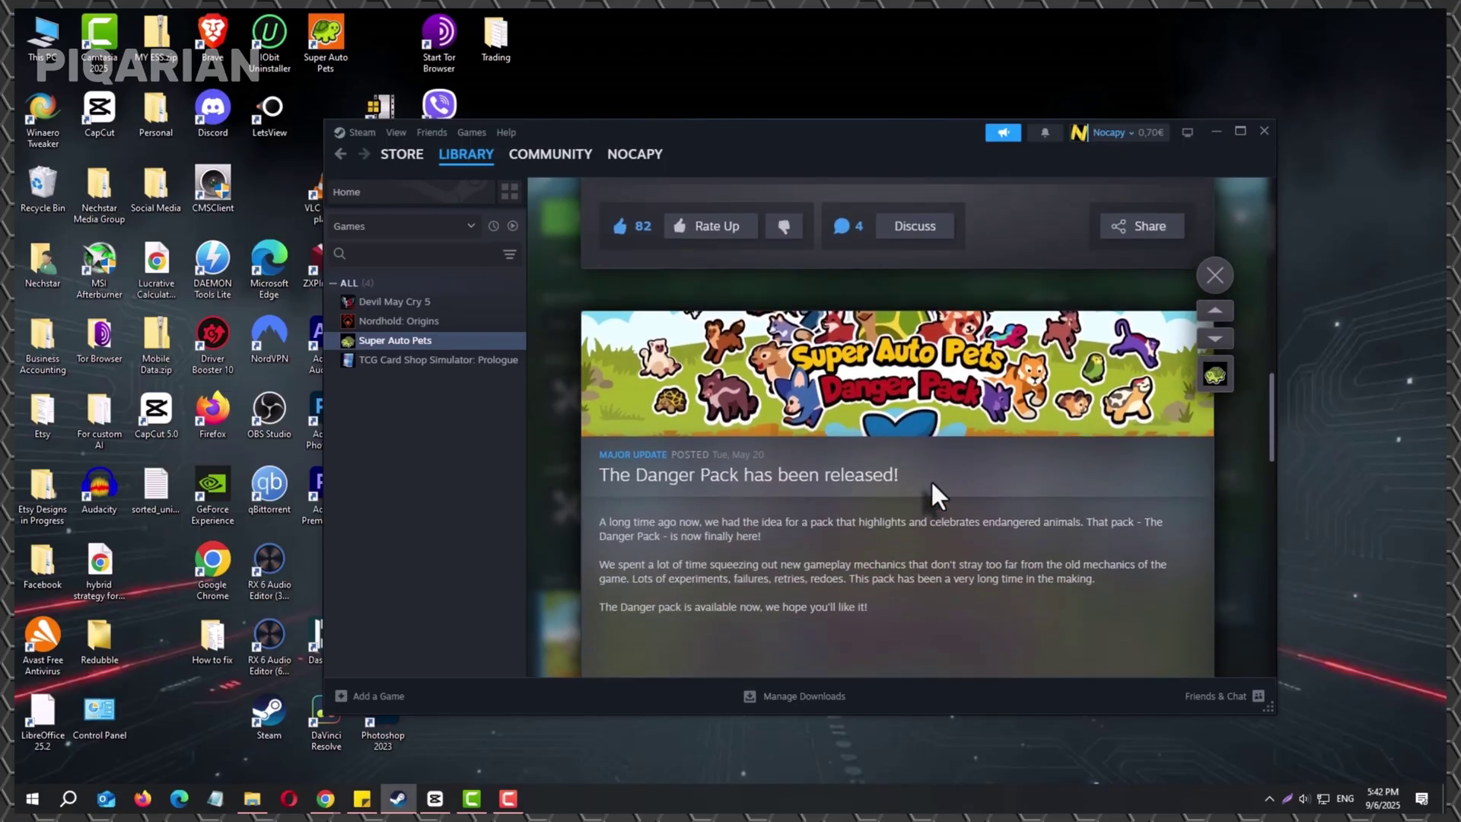
scroll(930, 480, up, 5)
scroll(931, 480, up, 3)
scroll(931, 481, up, 4)
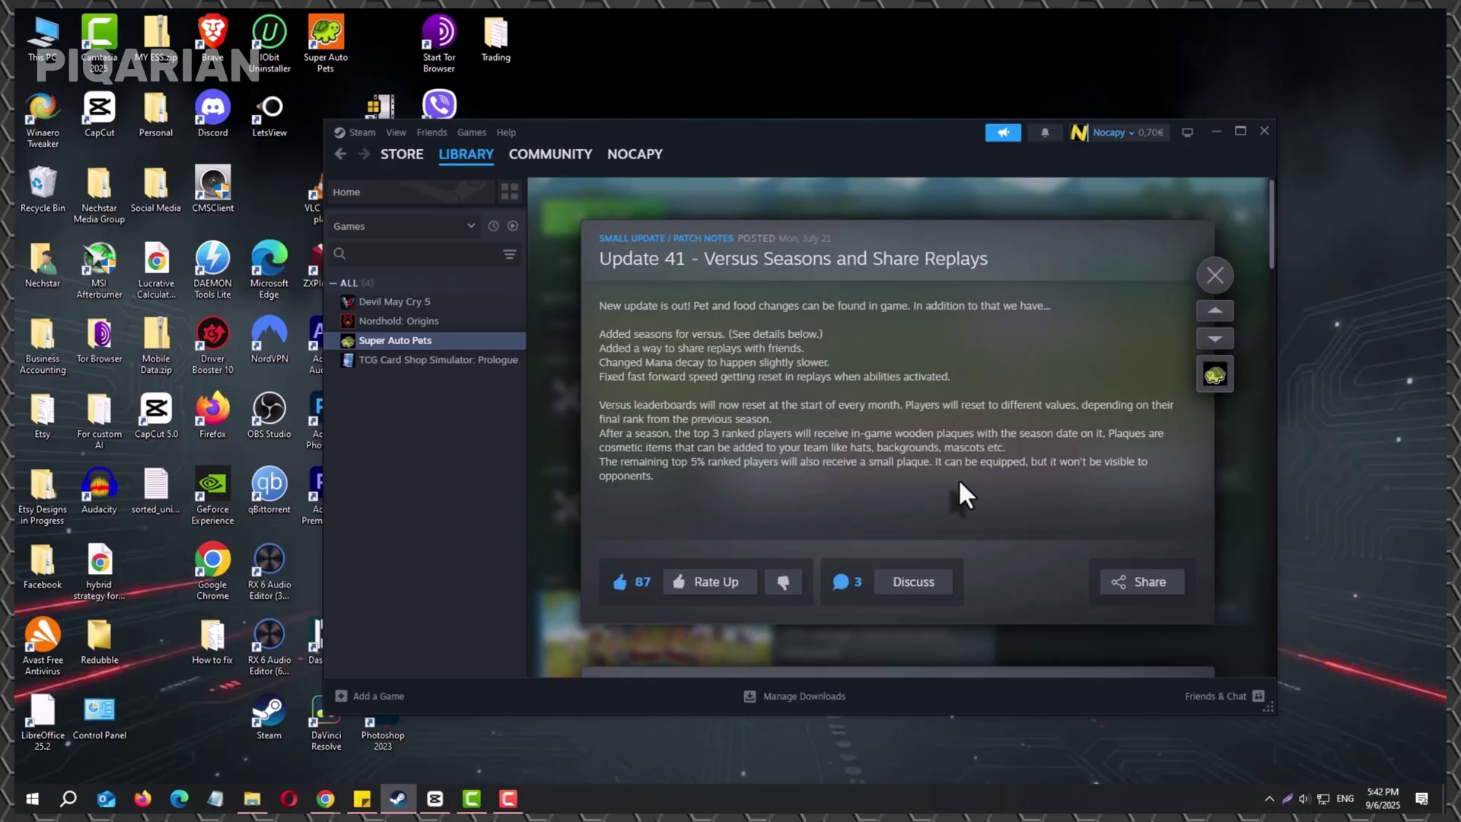
- Close the patch notes, switch Steam to Offline Mode, then reconnect it
click(1216, 278)
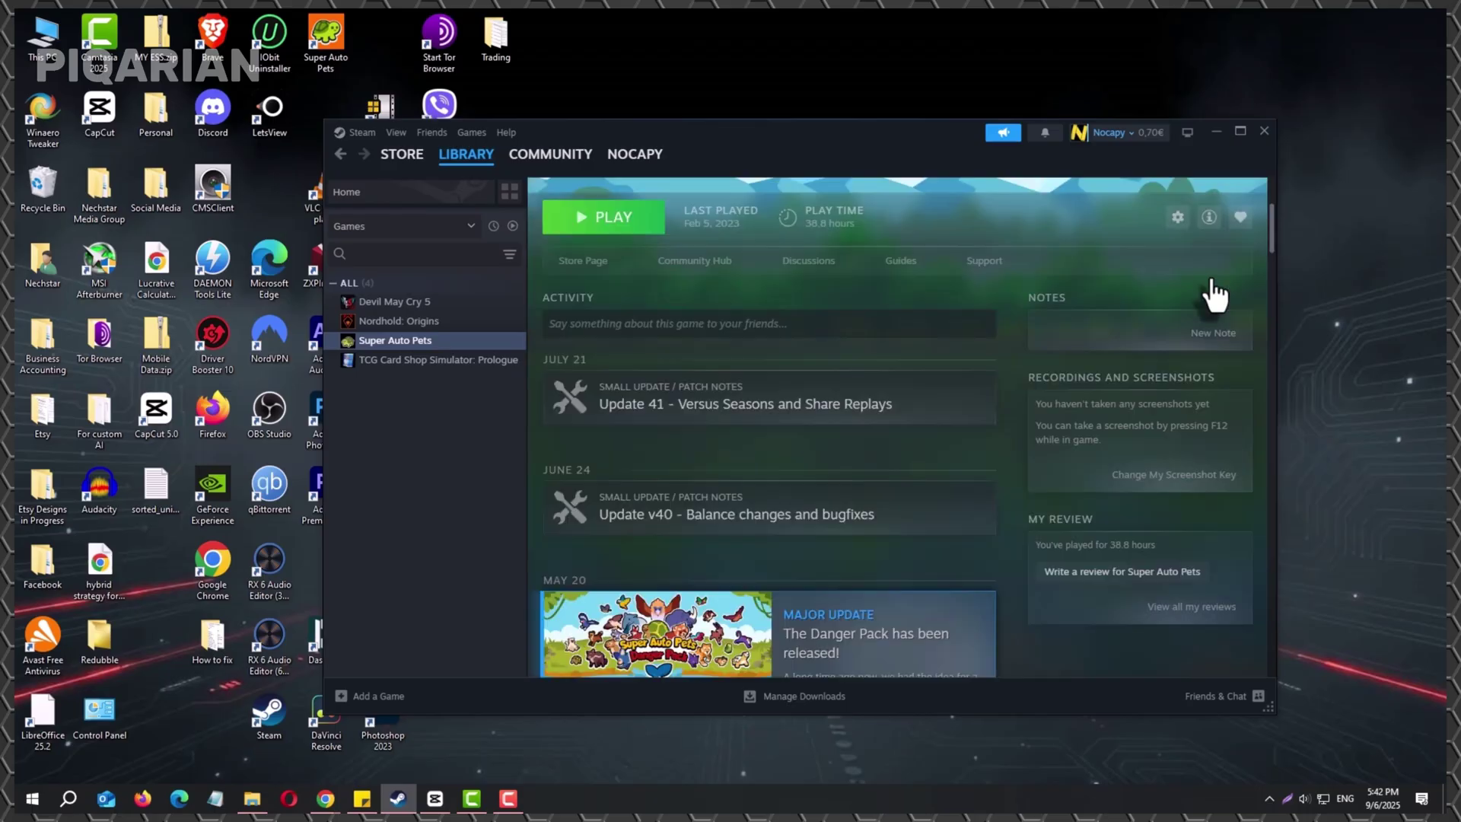
click(362, 133)
click(377, 200)
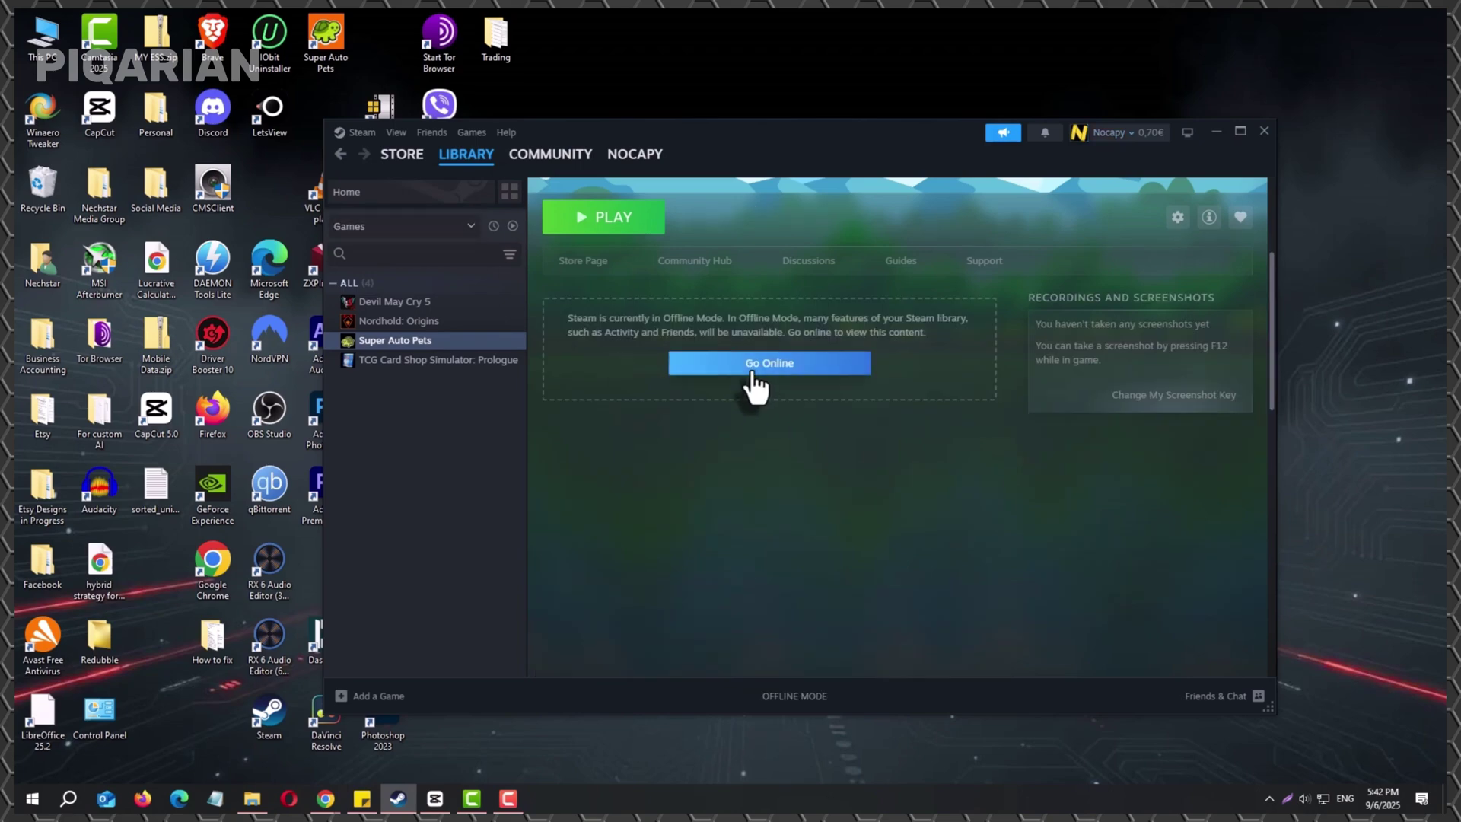
scroll(731, 365, up, 3)
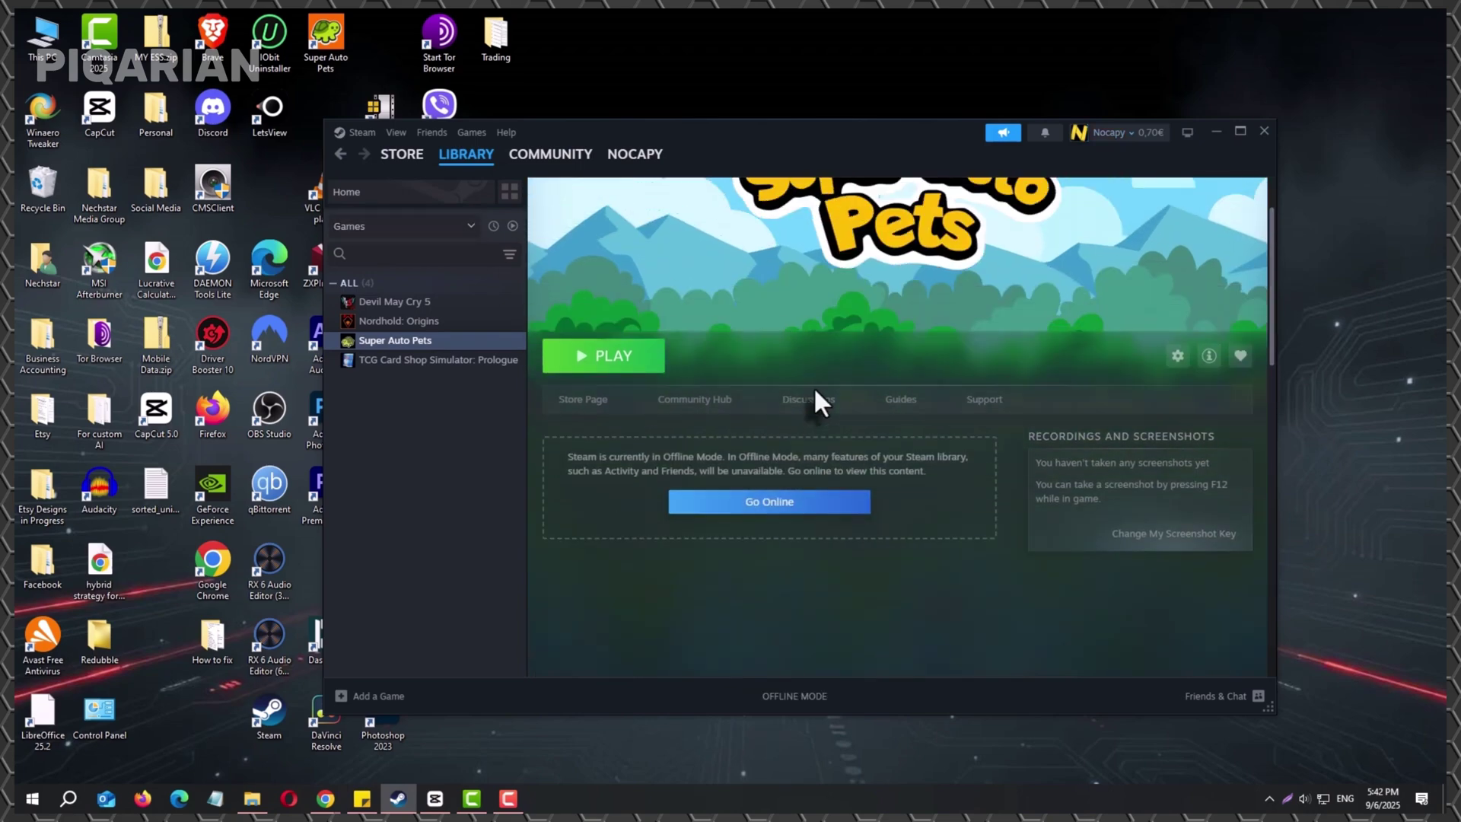
click(776, 519)
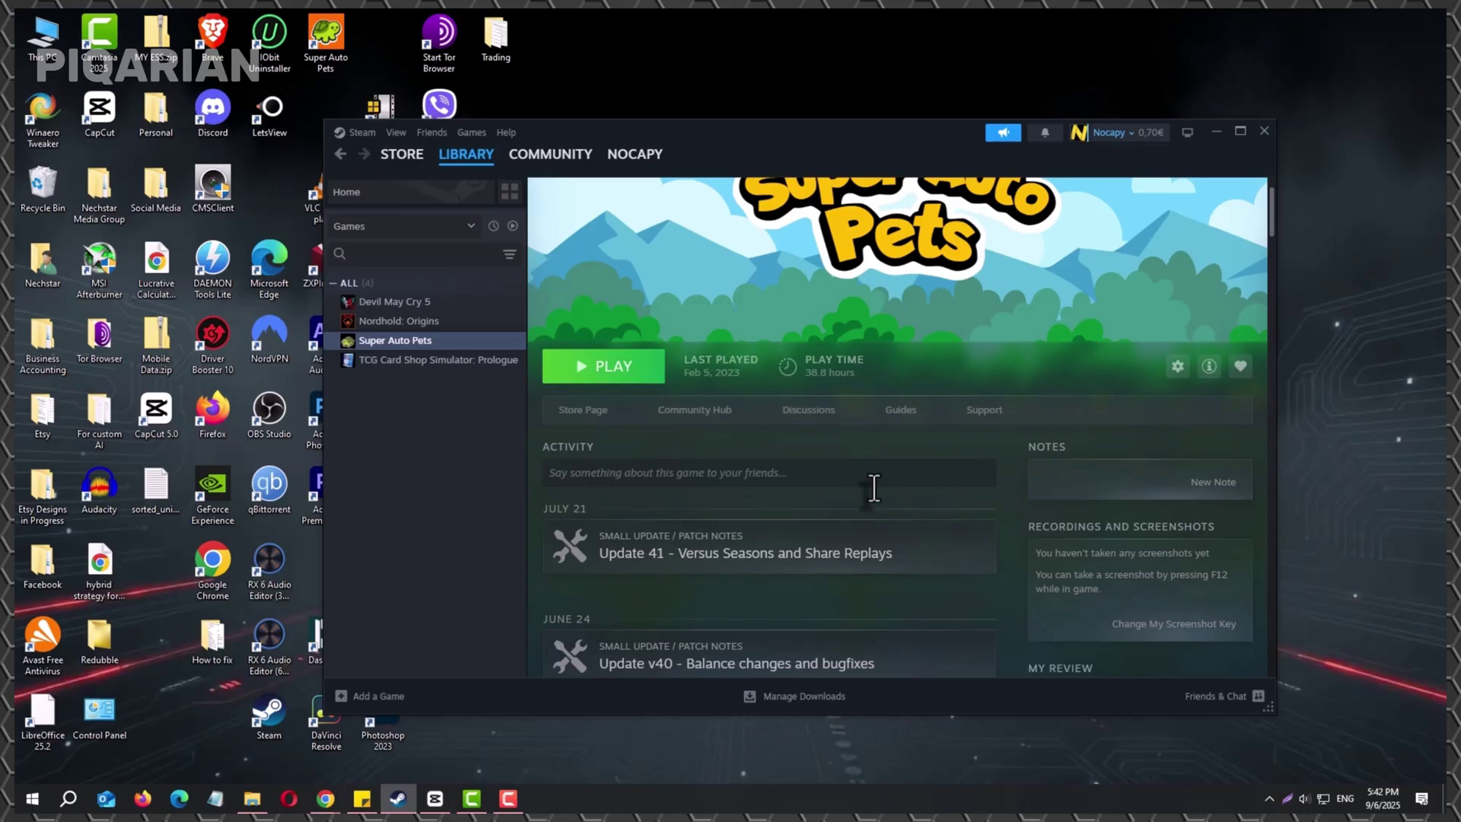
scroll(874, 490, down, 2)
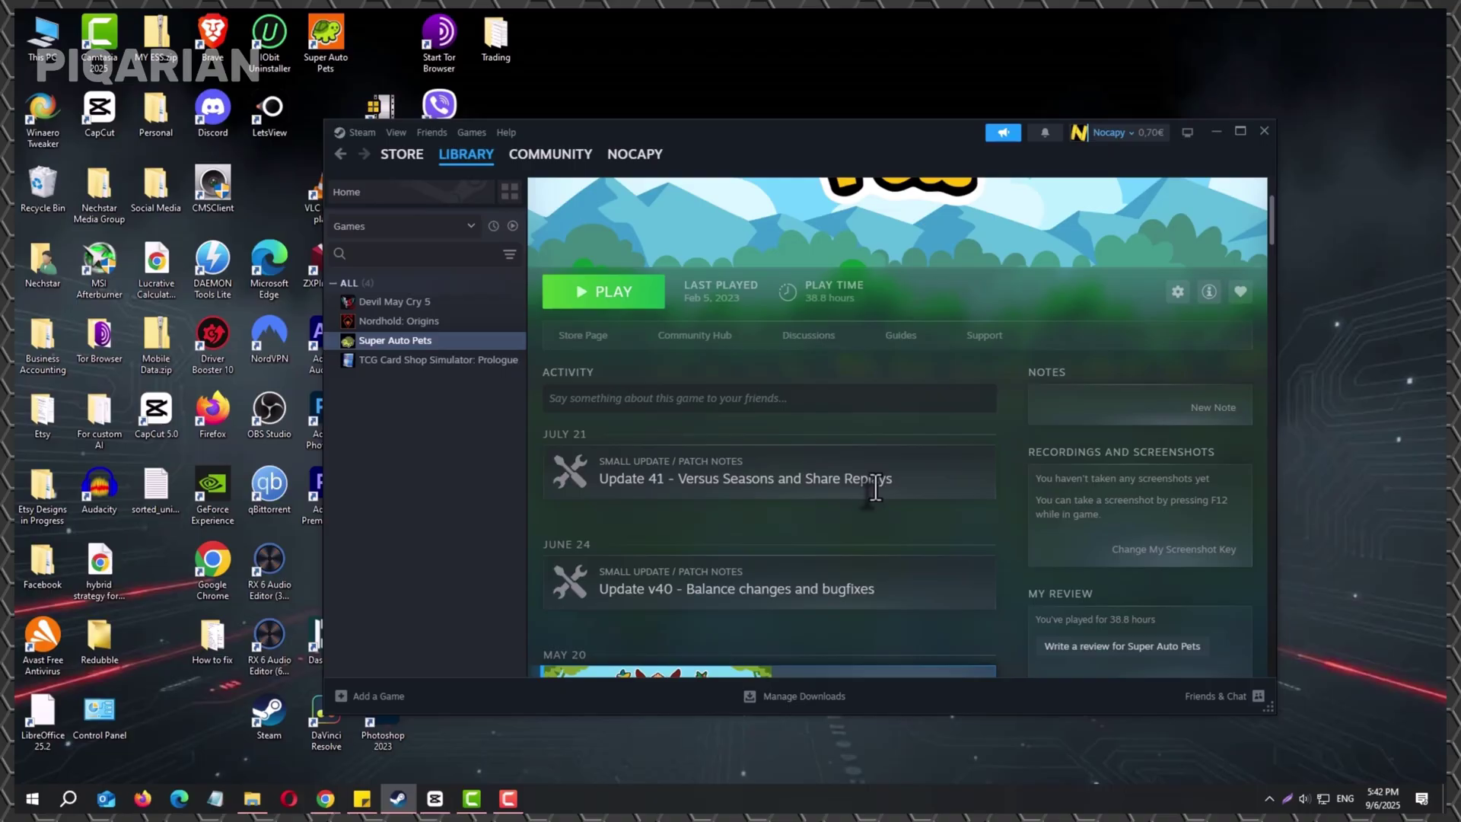
scroll(873, 488, down, 3)
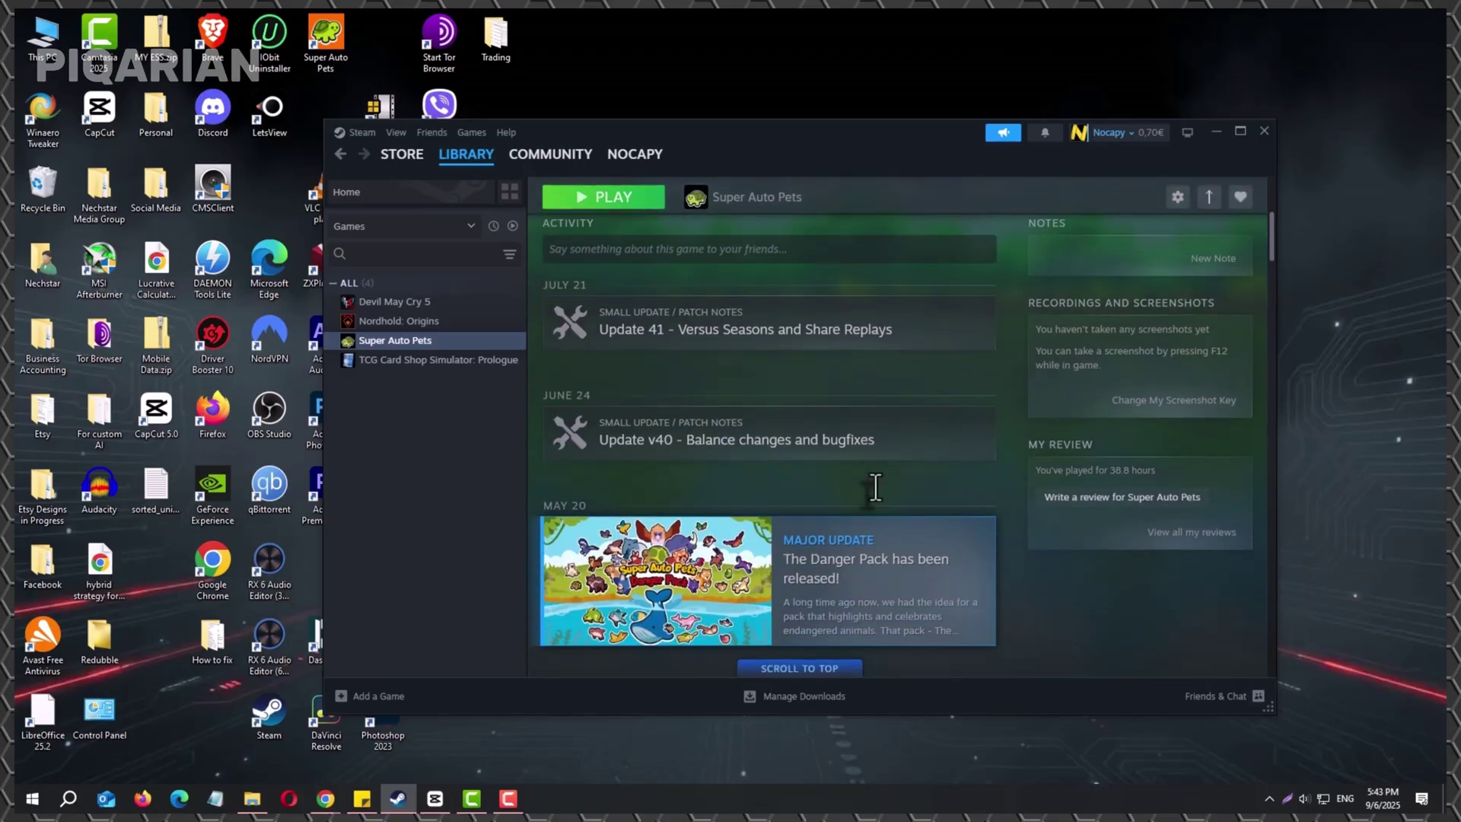